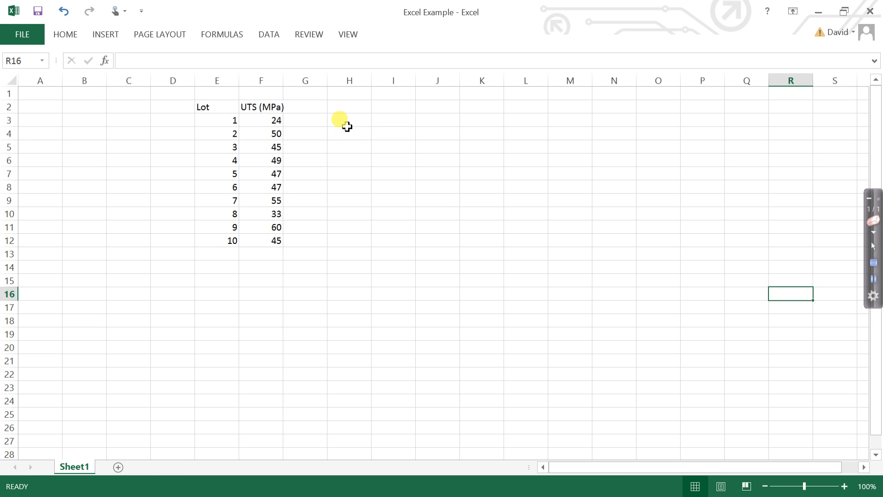
Label cell H3 "Average" and calculate the average of the UTS values F3:F12 in I3 with the AVERAGE function.
{"action": "left_click", "coordinate": [347, 127]}
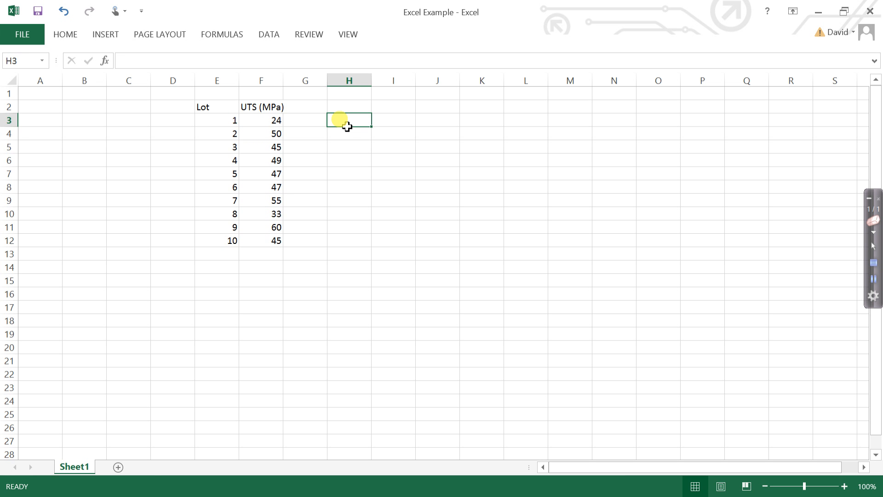
{"action": "type", "text": "Avera"}
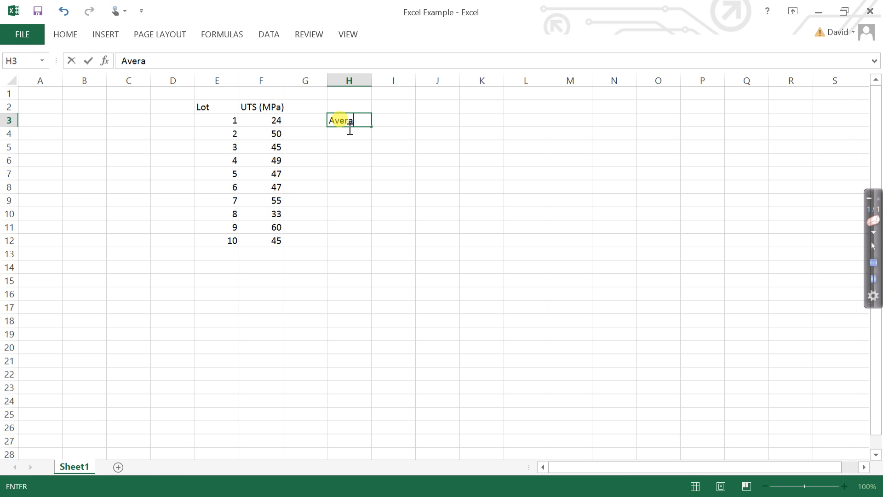
{"action": "type", "text": "ge"}
{"action": "left_click", "coordinate": [395, 125]}
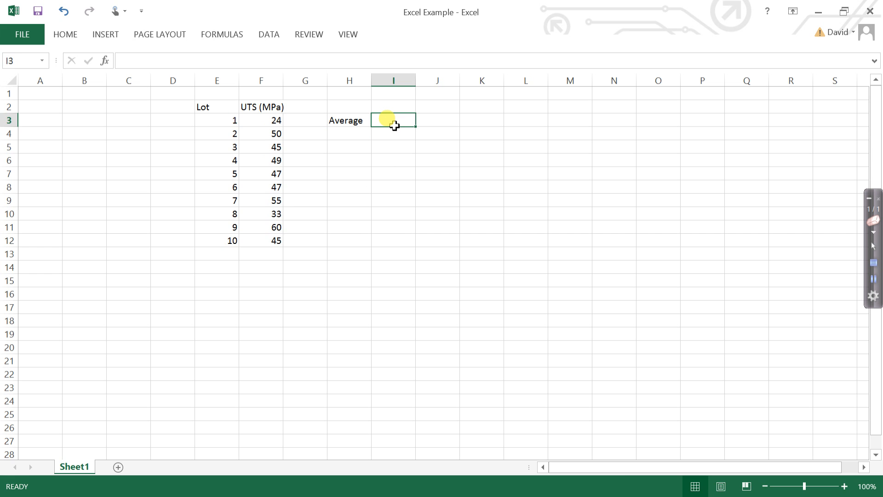
{"action": "type", "text": "="}
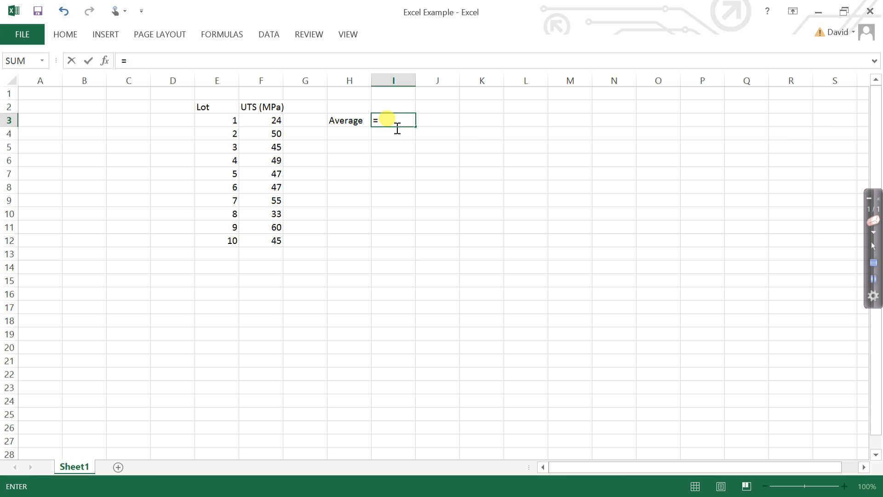
{"action": "type", "text": "average"}
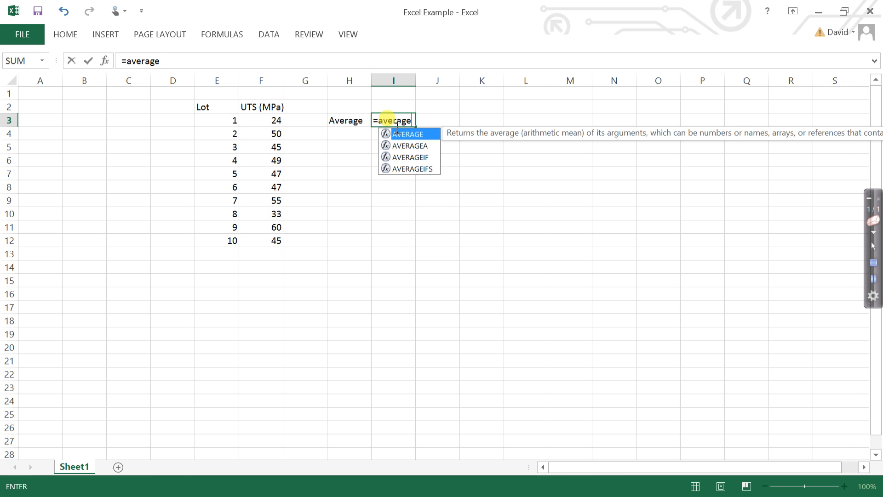
{"action": "type", "text": "("}
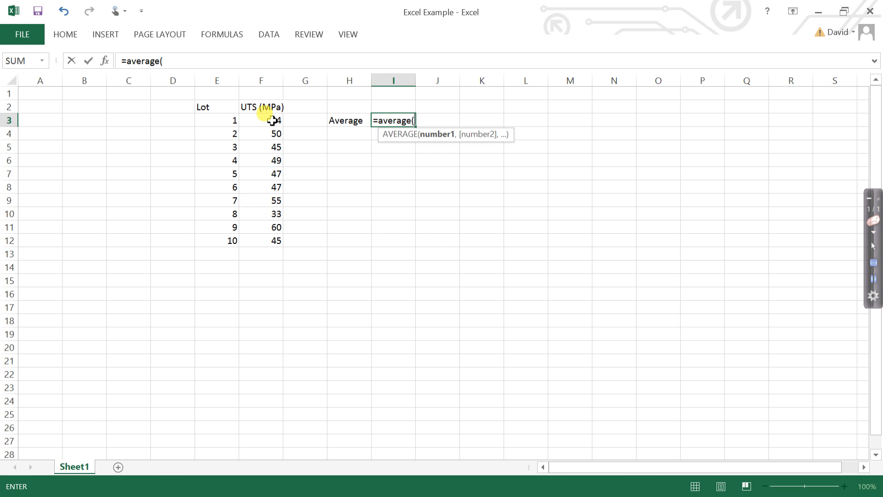
{"action": "left_click_drag", "start_coordinate": [273, 124], "coordinate": [269, 243]}
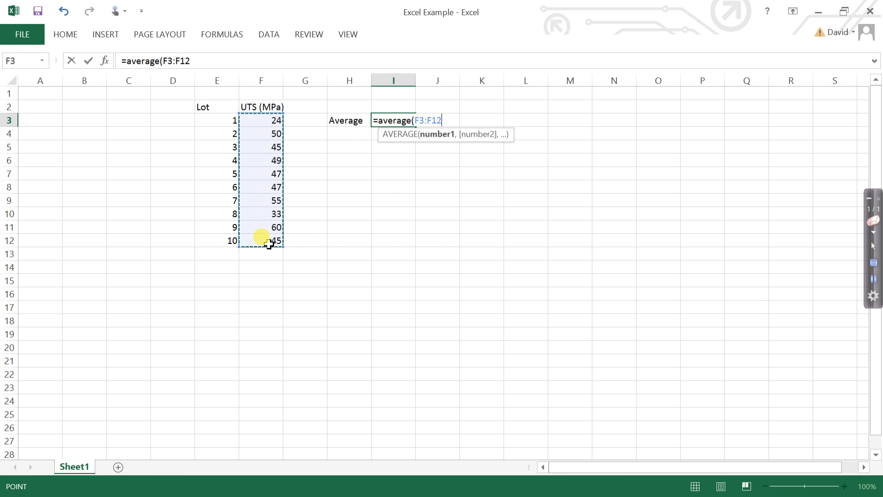
{"action": "type", "text": ")"}
{"action": "key", "text": "Return"}
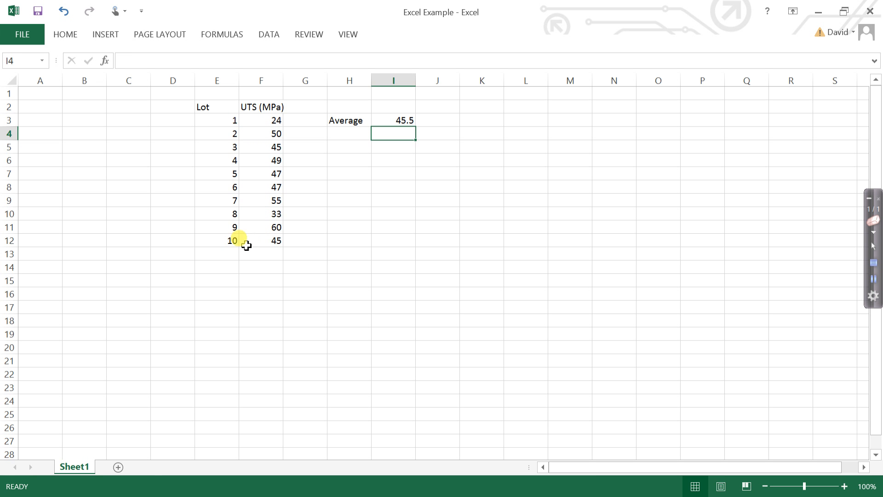
Label cell H4 "Min" and calculate the minimum of the UTS values F3:F12 in I4 with the MIN function.
{"action": "left_click", "coordinate": [352, 140]}
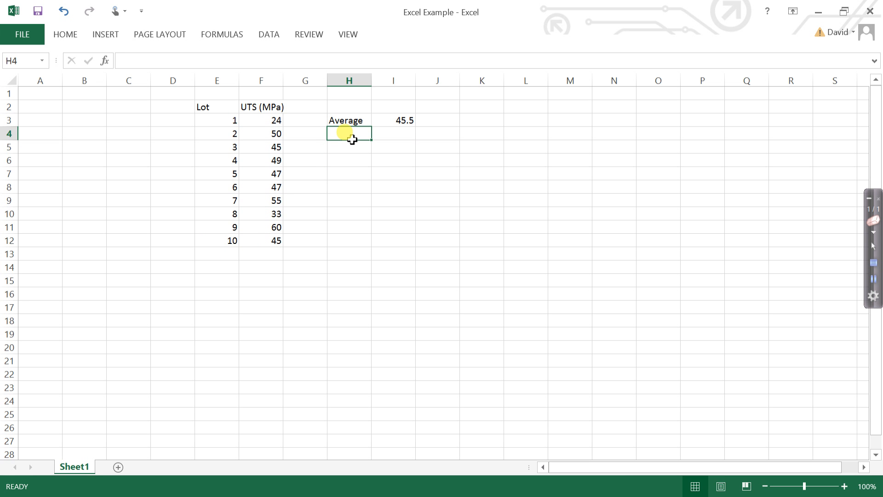
{"action": "type", "text": "Min"}
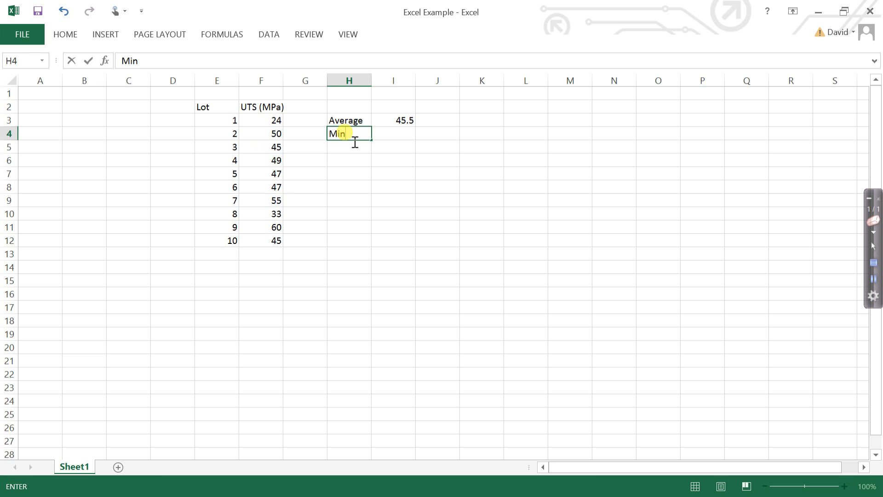
{"action": "left_click", "coordinate": [394, 134]}
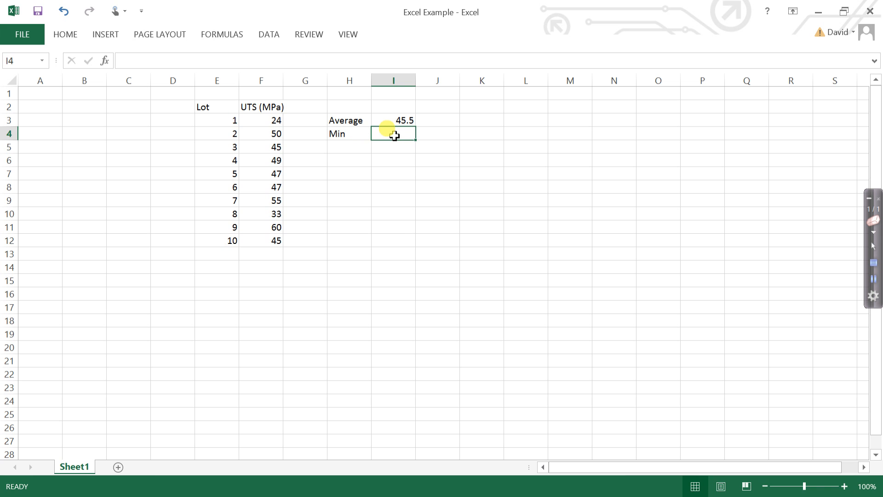
{"action": "type", "text": "="}
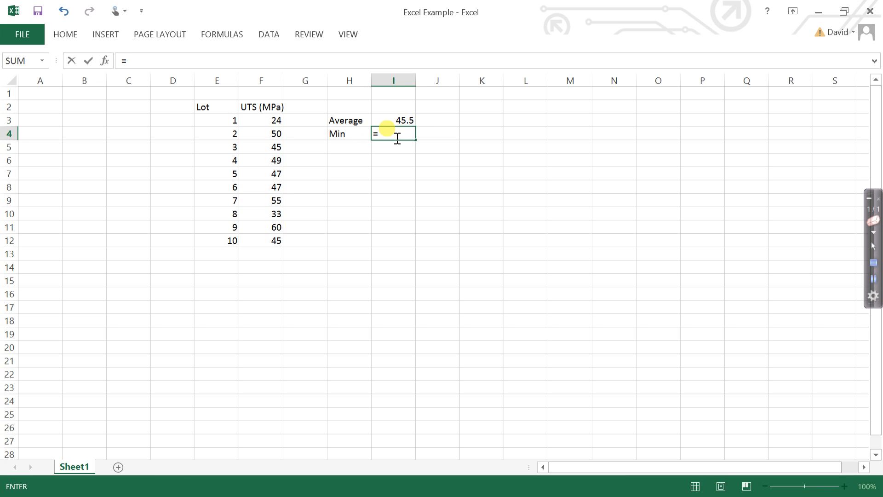
{"action": "type", "text": "mio("}
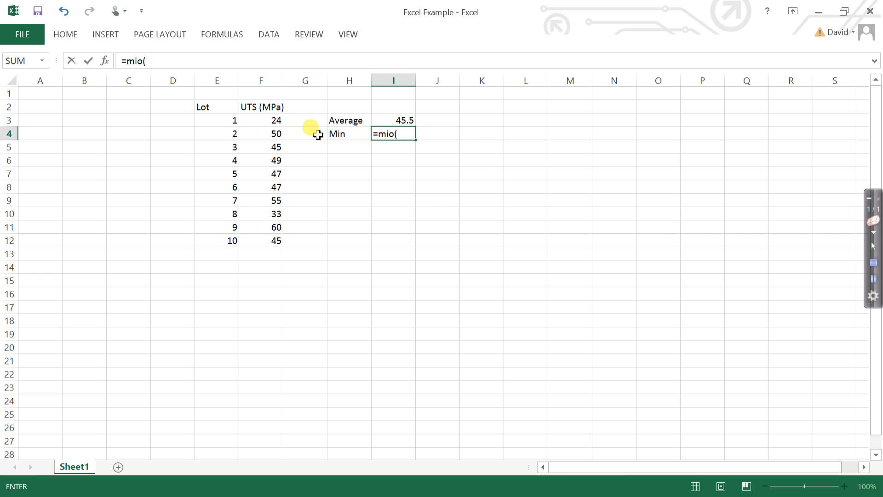
{"action": "key", "text": "BackSpace"}
{"action": "key", "text": "BackSpace"}
{"action": "type", "text": "n"}
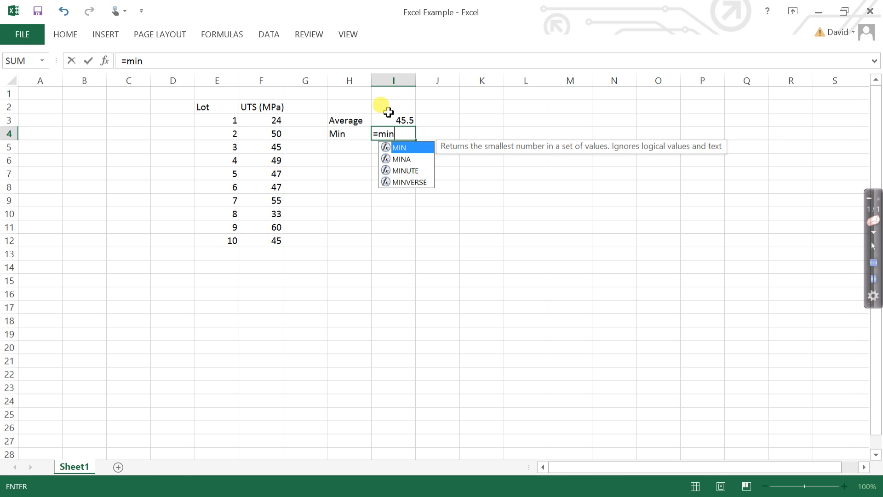
{"action": "type", "text": "("}
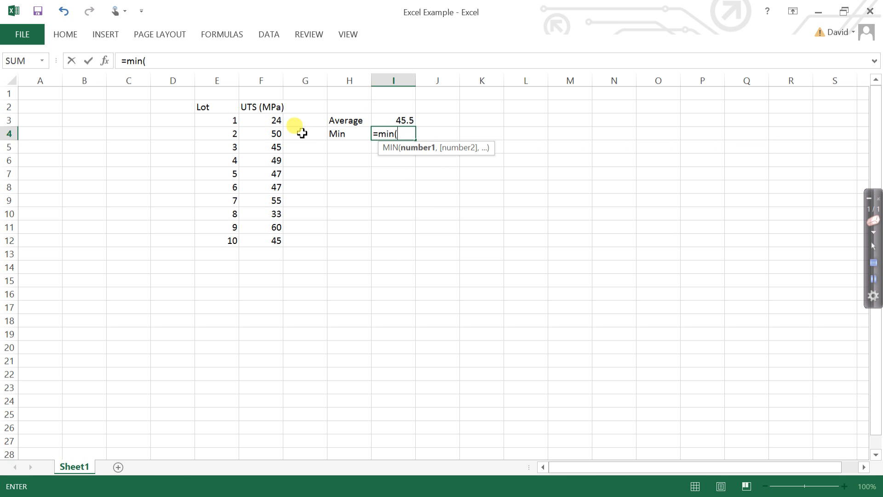
{"action": "left_click_drag", "start_coordinate": [271, 120], "coordinate": [277, 242]}
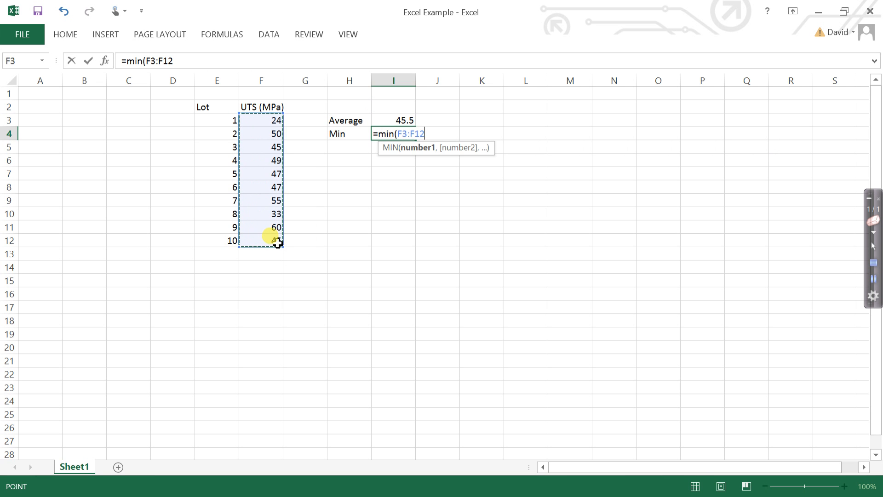
{"action": "type", "text": ")"}
{"action": "key", "text": "Return"}
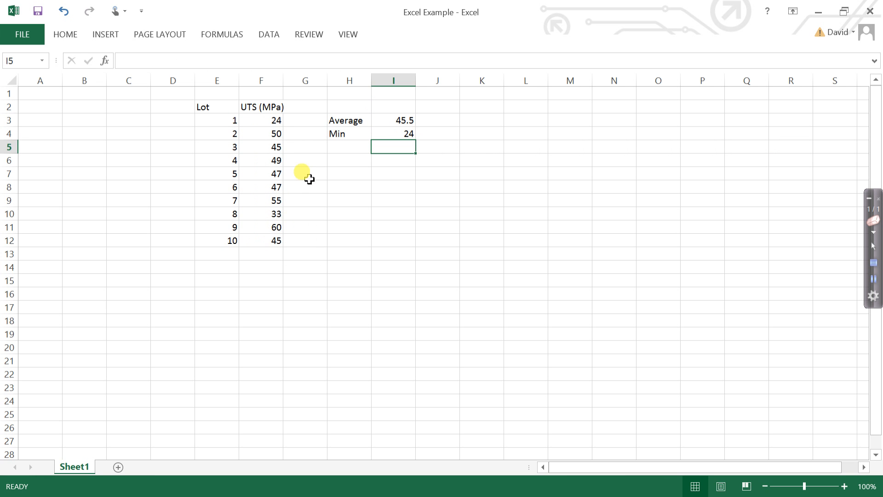
Label cell H5 "Max" and calculate the maximum of the UTS values F3:F12 in I5 with the MAX function.
{"action": "left_click", "coordinate": [348, 154]}
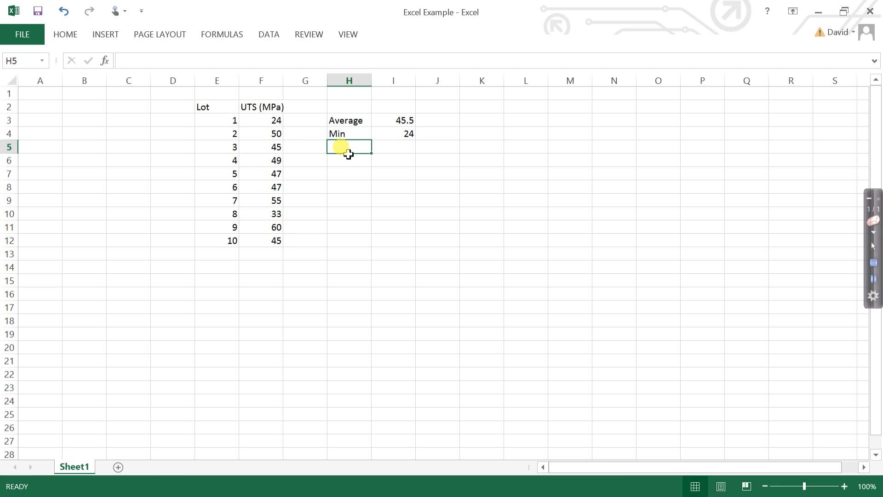
{"action": "type", "text": "Max"}
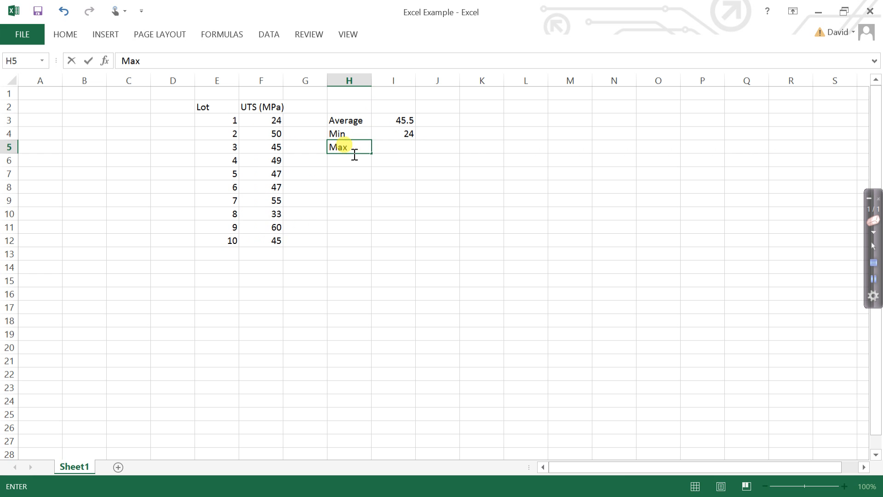
{"action": "left_click", "coordinate": [395, 151]}
{"action": "type", "text": "="}
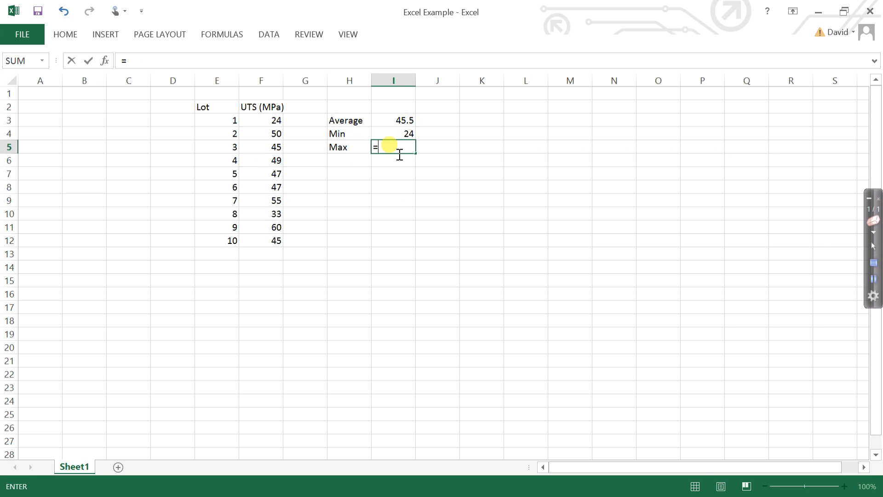
{"action": "type", "text": "max"}
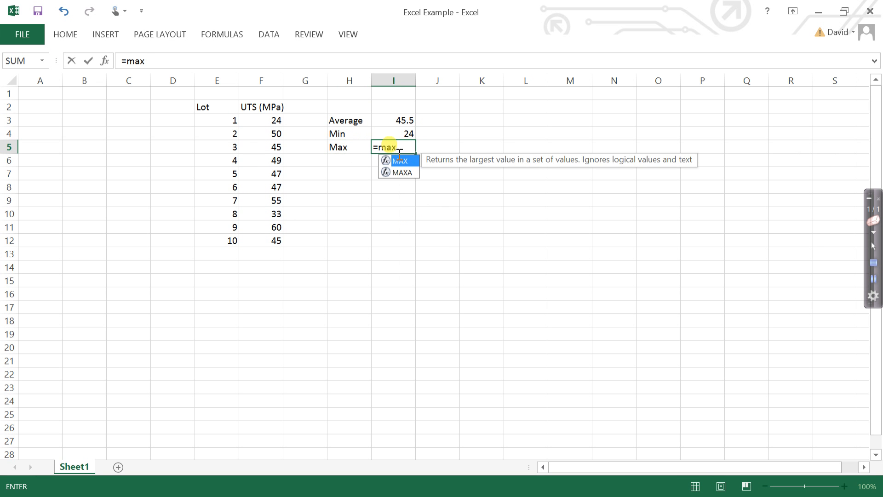
{"action": "type", "text": "("}
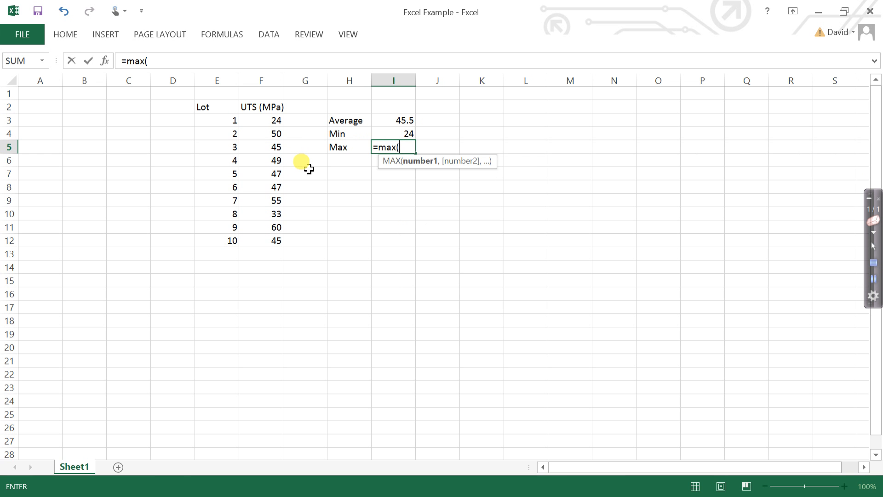
{"action": "left_click_drag", "start_coordinate": [276, 122], "coordinate": [279, 241]}
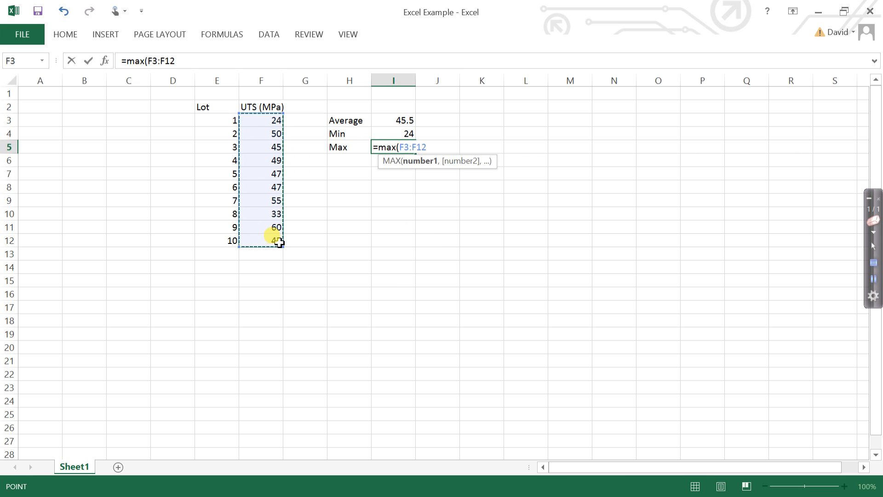
{"action": "type", "text": ")"}
{"action": "key", "text": "Return"}
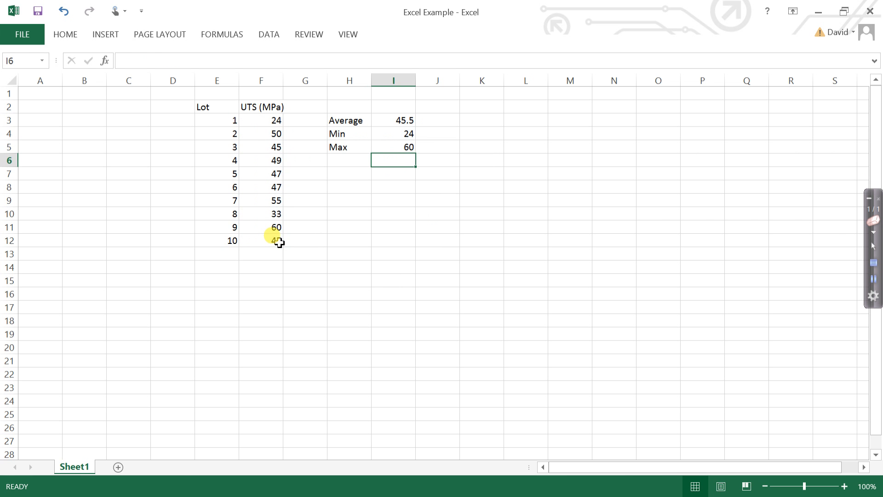
Enter the label "Range" in cell H6, below the Max label.
{"action": "left_click", "coordinate": [348, 166]}
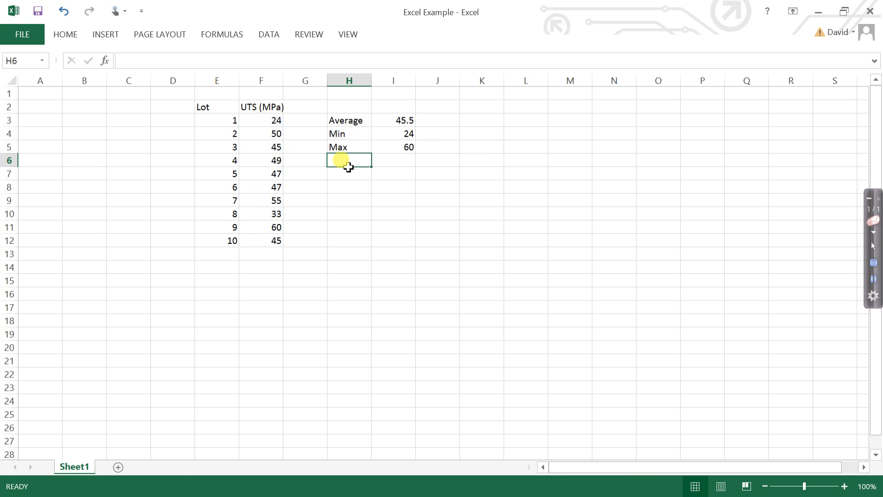
{"action": "type", "text": "Ra"}
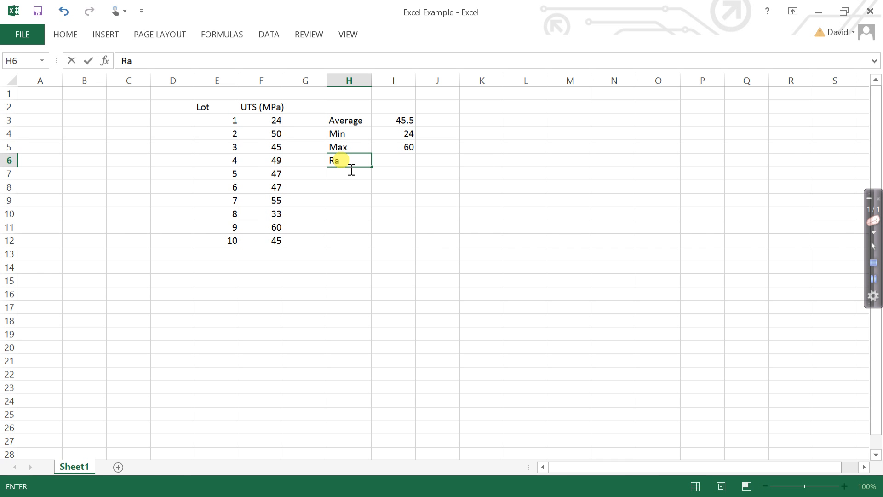
{"action": "type", "text": "nge"}
{"action": "key", "text": "Tab"}
{"action": "key", "text": "Tab"}
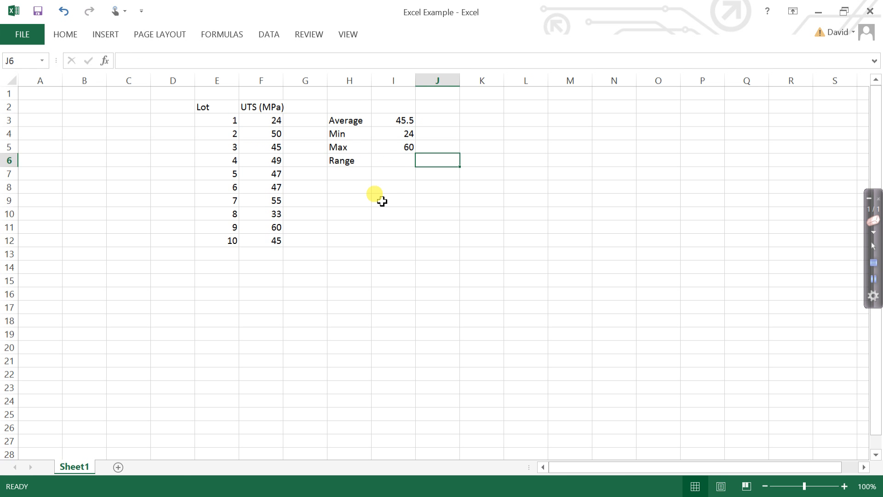
Calculate the range in cell I6 by subtracting the minimum from the maximum with the formula =I5-I4.
{"action": "left_click", "coordinate": [398, 162]}
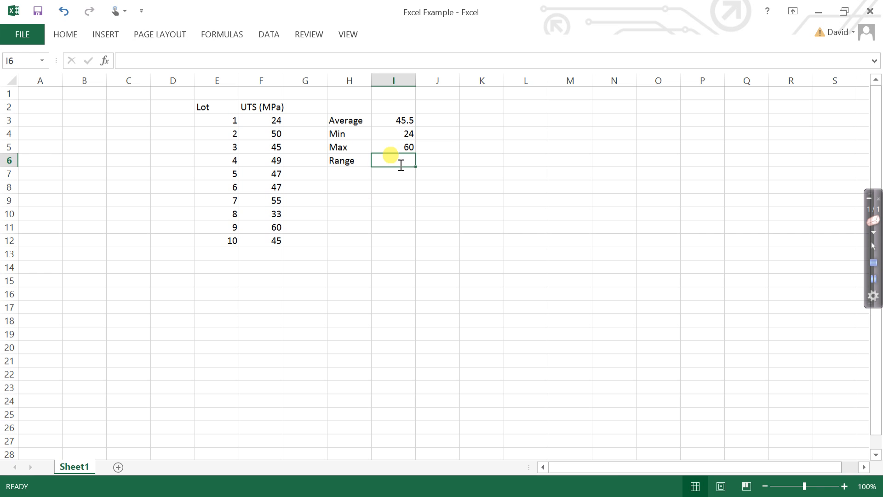
{"action": "type", "text": "="}
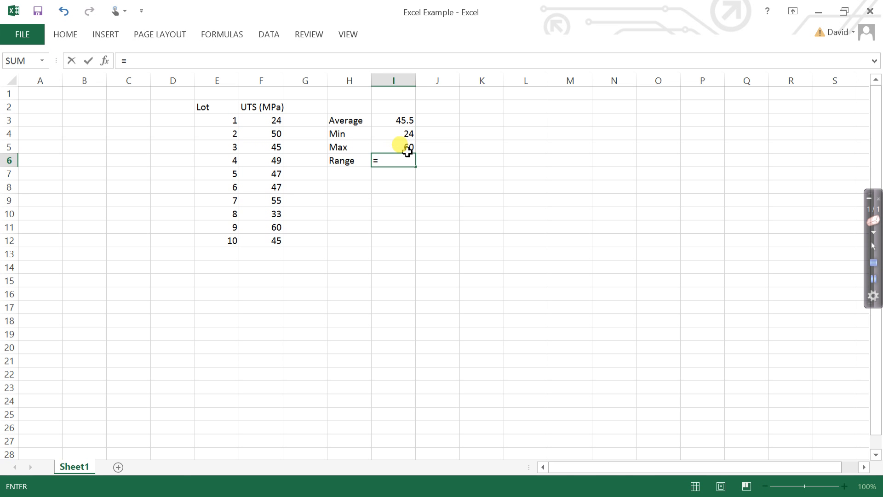
{"action": "left_click", "coordinate": [407, 151]}
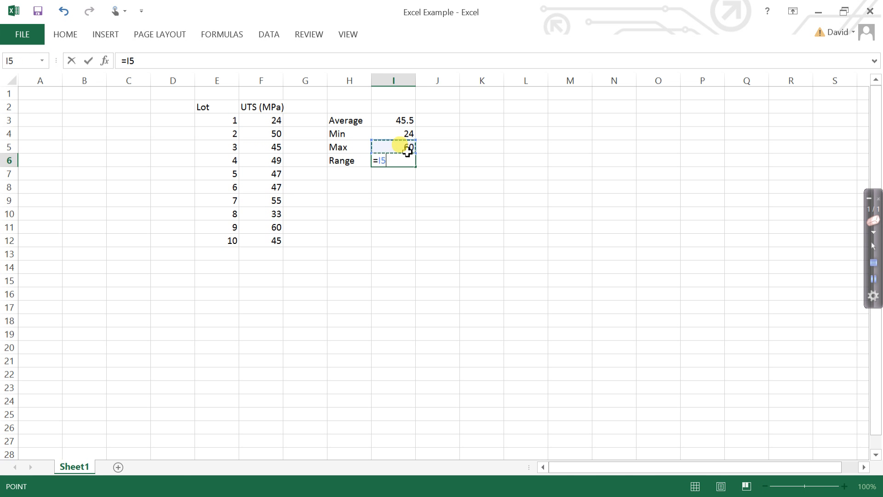
{"action": "type", "text": "-"}
{"action": "left_click", "coordinate": [406, 140]}
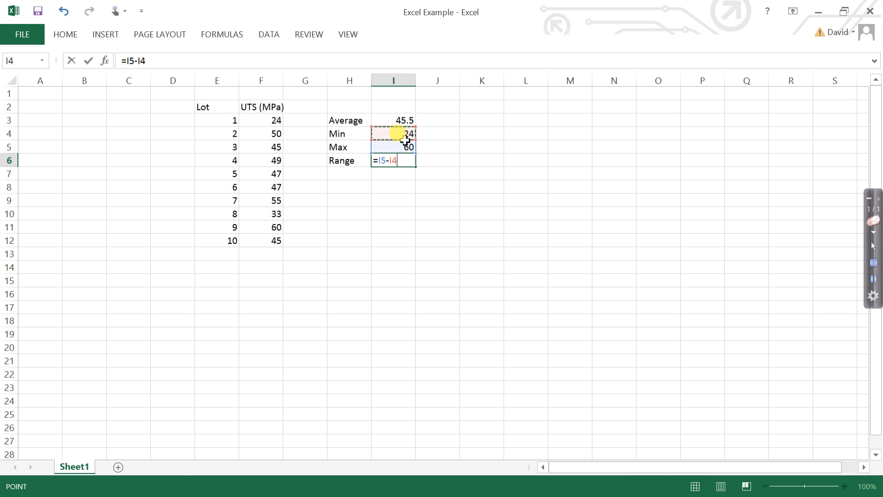
{"action": "key", "text": "Return"}
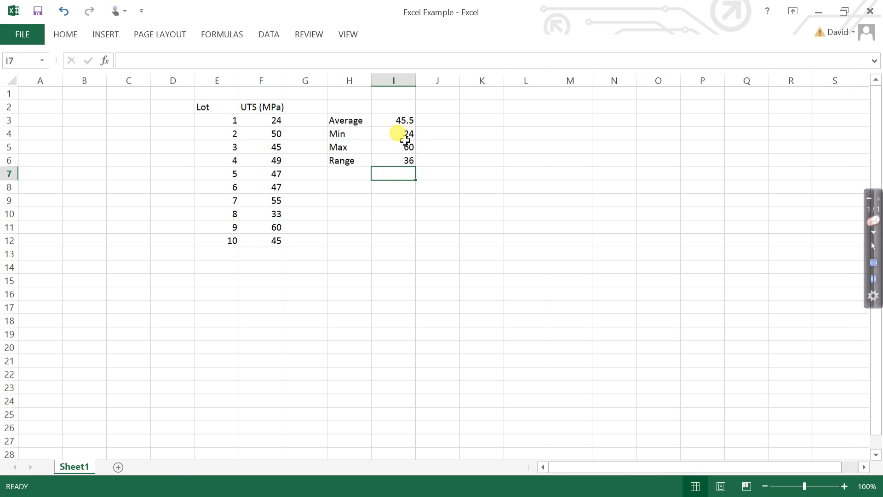
{"action": "left_click", "coordinate": [397, 167]}
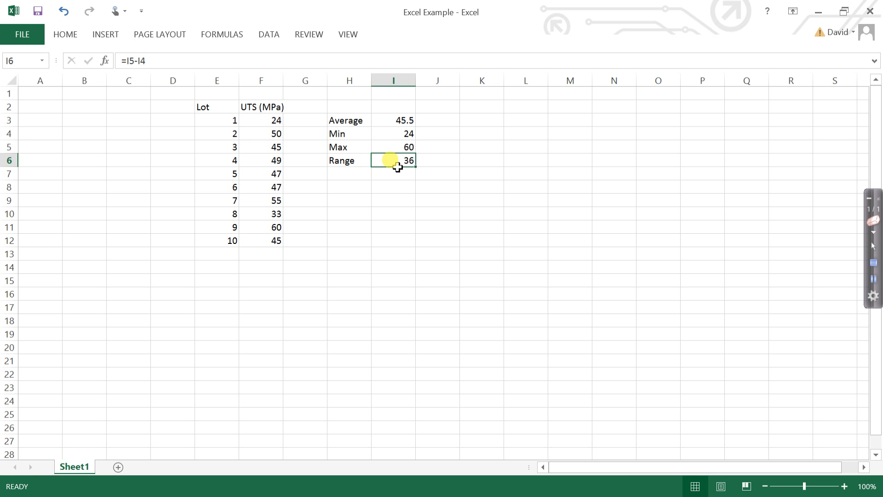
Label cell H7 "StDev" and calculate the standard deviation of the UTS values F3:F12 in I7 with the STDEV function.
{"action": "left_click", "coordinate": [352, 176]}
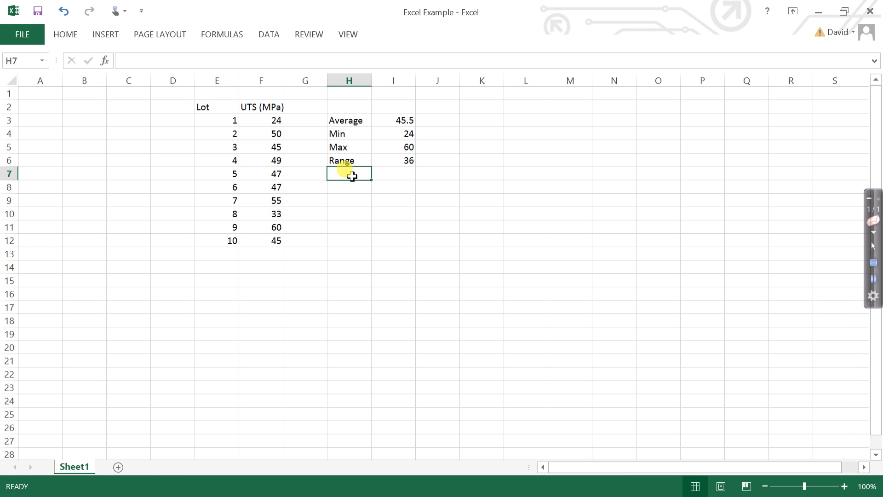
{"action": "type", "text": "StDev"}
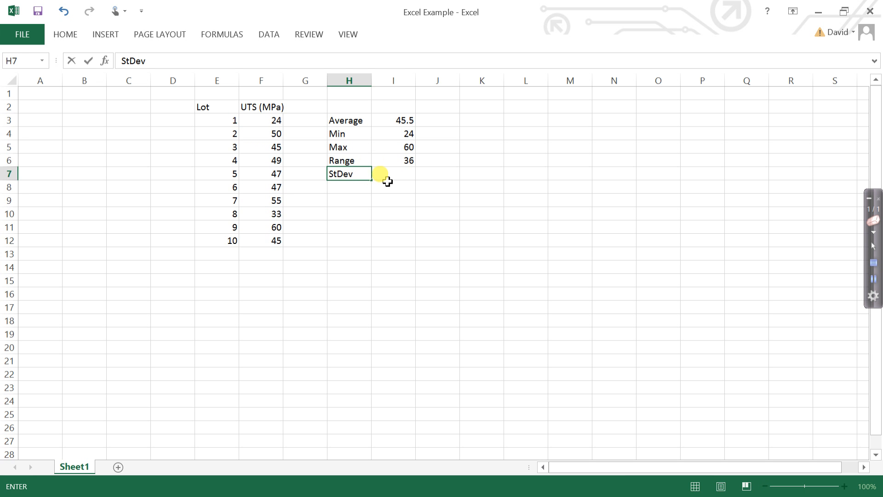
{"action": "left_click", "coordinate": [388, 179]}
{"action": "type", "text": "="}
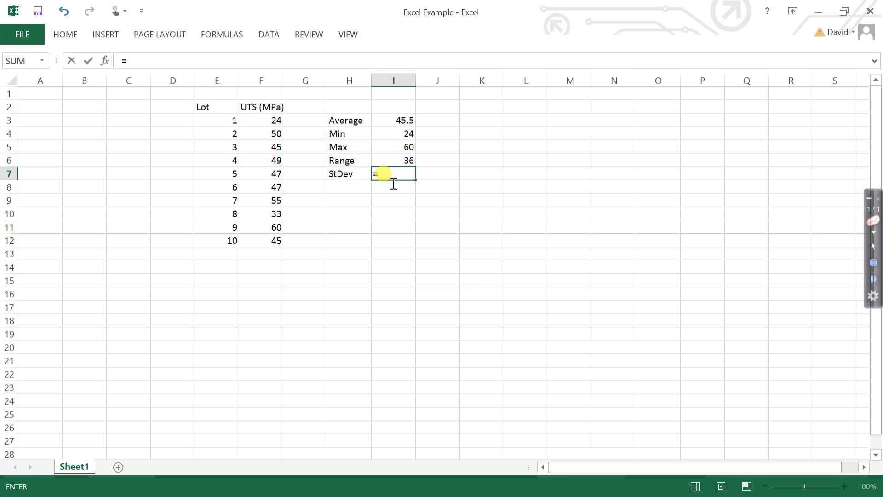
{"action": "type", "text": "stdev"}
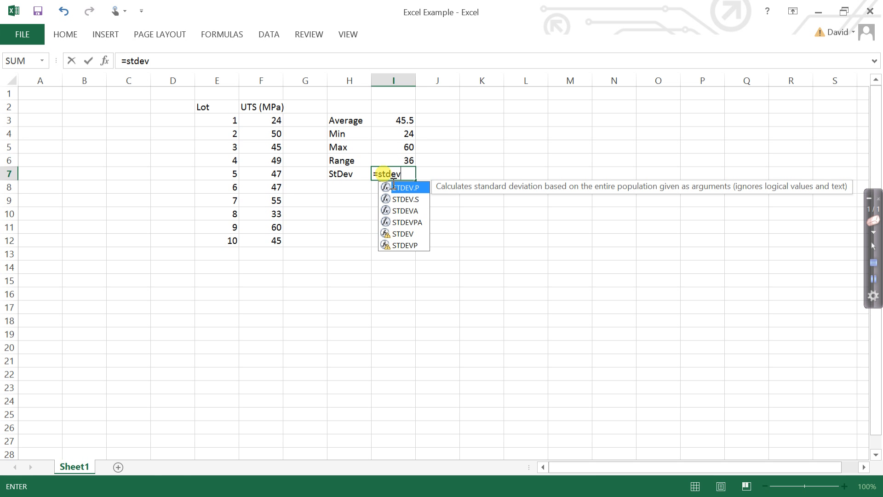
{"action": "type", "text": "("}
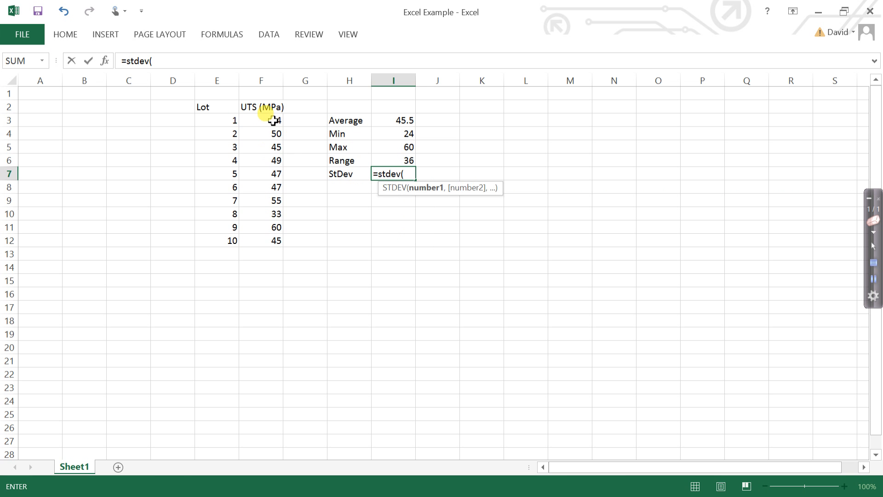
{"action": "left_click_drag", "start_coordinate": [273, 120], "coordinate": [276, 241]}
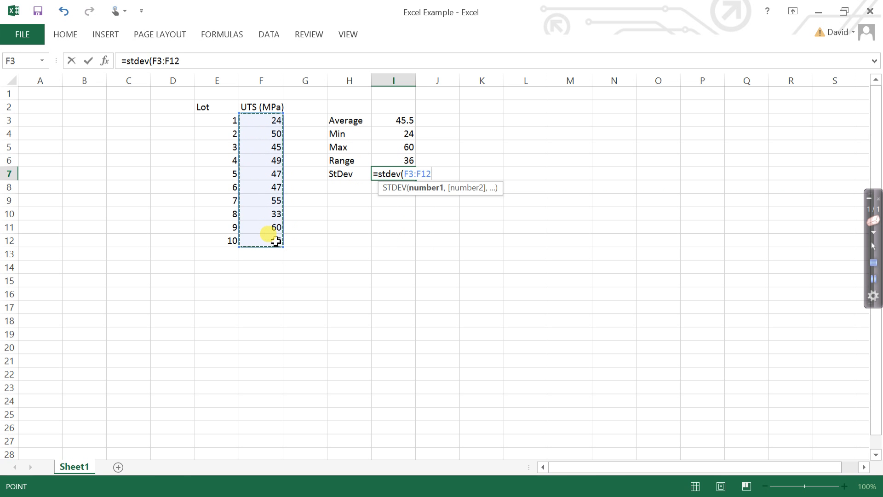
{"action": "key", "text": "Return"}
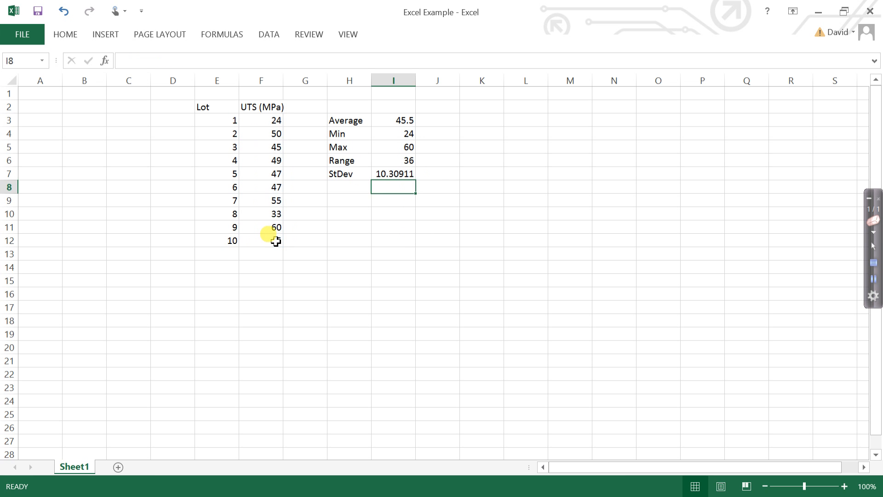
Label cell H8 "COV" and calculate the coefficient of variation in I8 by dividing the standard deviation I7 by the average I3.
{"action": "left_click", "coordinate": [341, 193]}
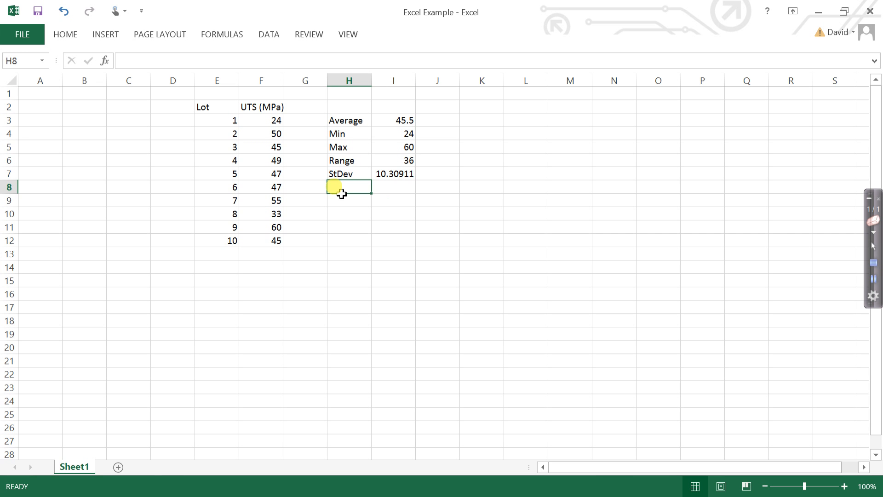
{"action": "type", "text": "COV"}
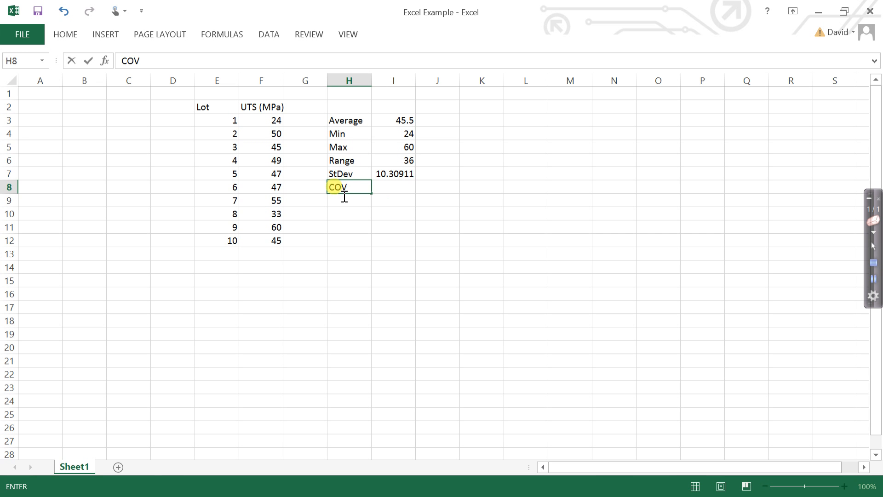
{"action": "left_click", "coordinate": [388, 193]}
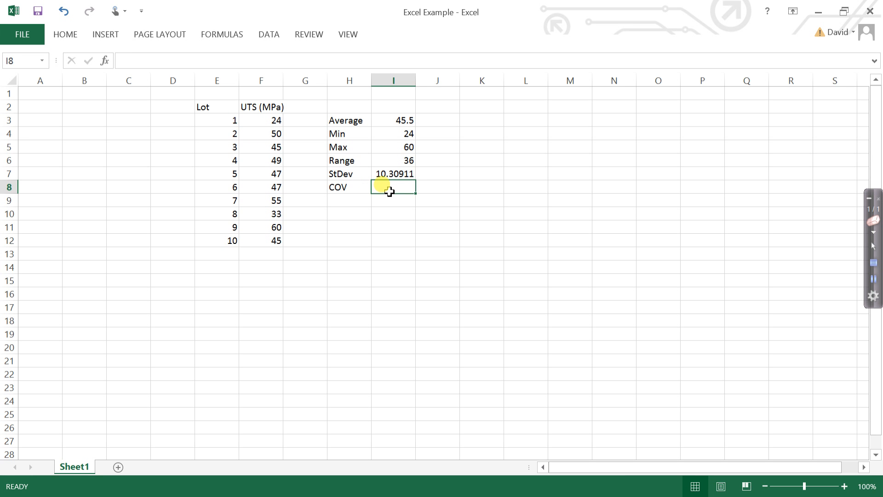
{"action": "type", "text": "="}
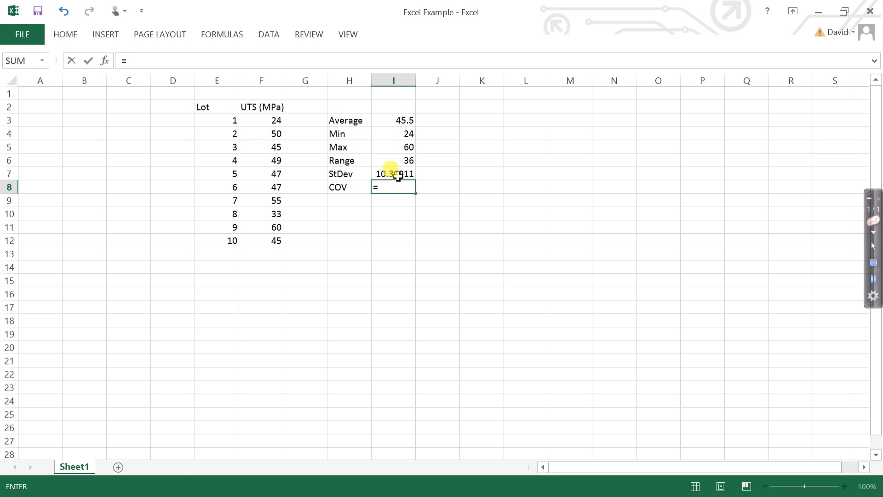
{"action": "left_click", "coordinate": [394, 174]}
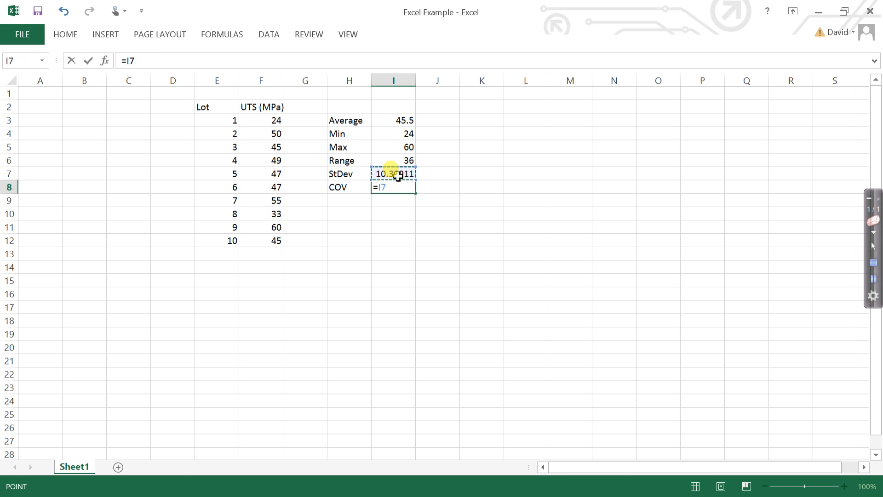
{"action": "type", "text": "/"}
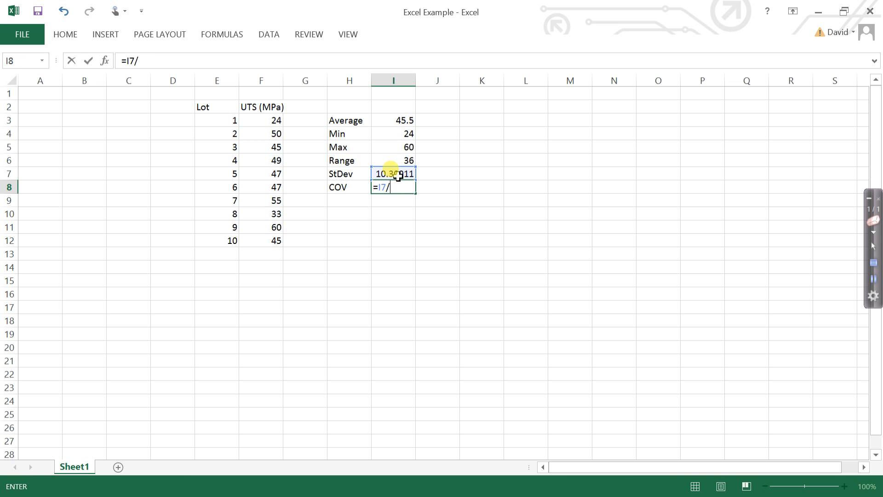
{"action": "left_click", "coordinate": [396, 124]}
{"action": "key", "text": "ctrl+Return"}
{"action": "key", "text": "Return"}
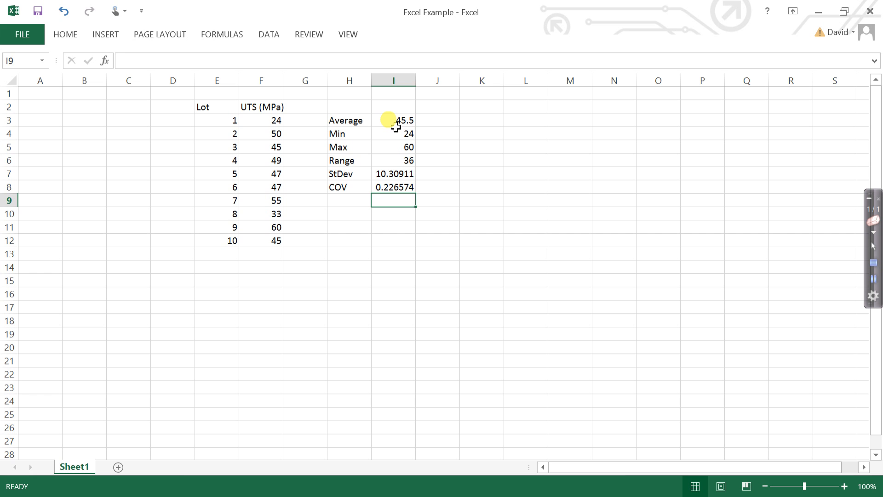
Enter the contact e-mail address in cell H13, below the statistics table.
{"action": "left_click", "coordinate": [346, 261]}
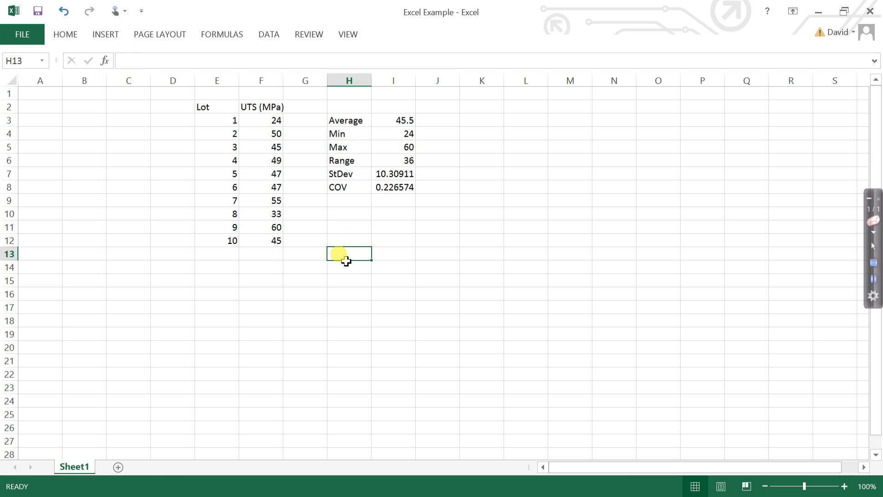
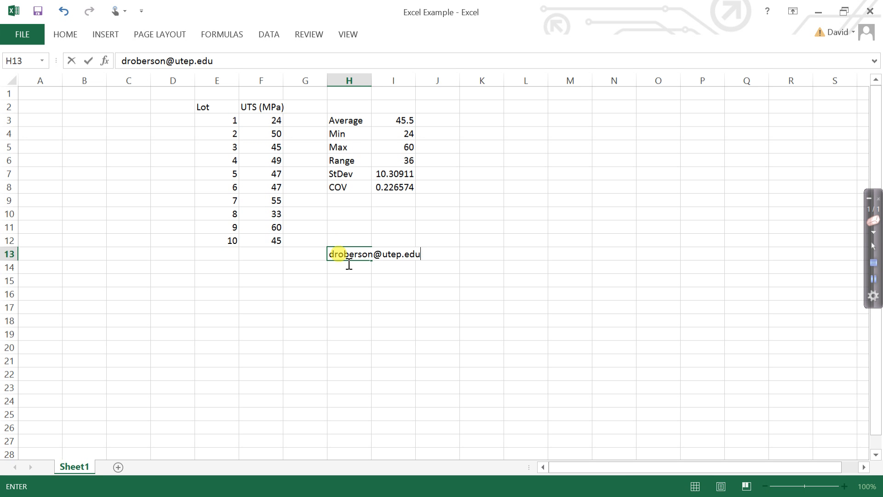